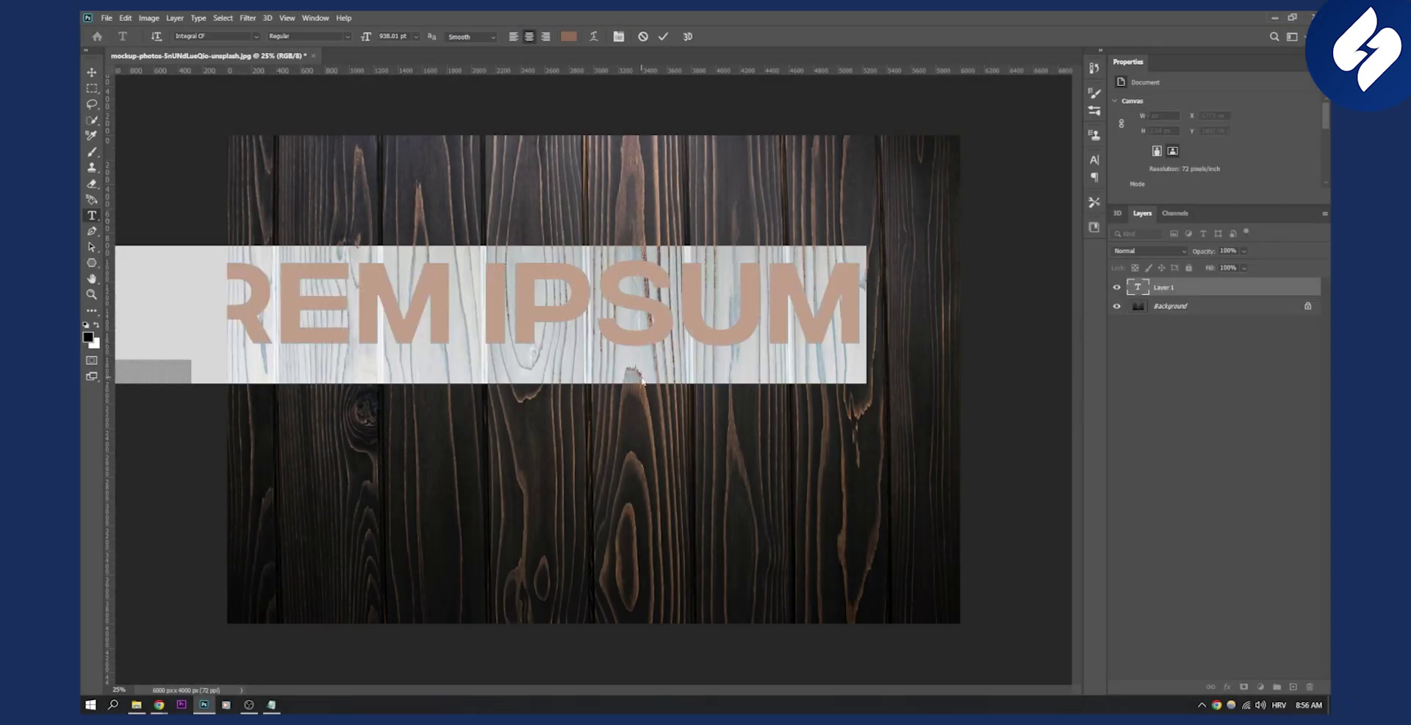
- Replace the placeholder with the word TEXT and move it to the image centre
text(TEXT)
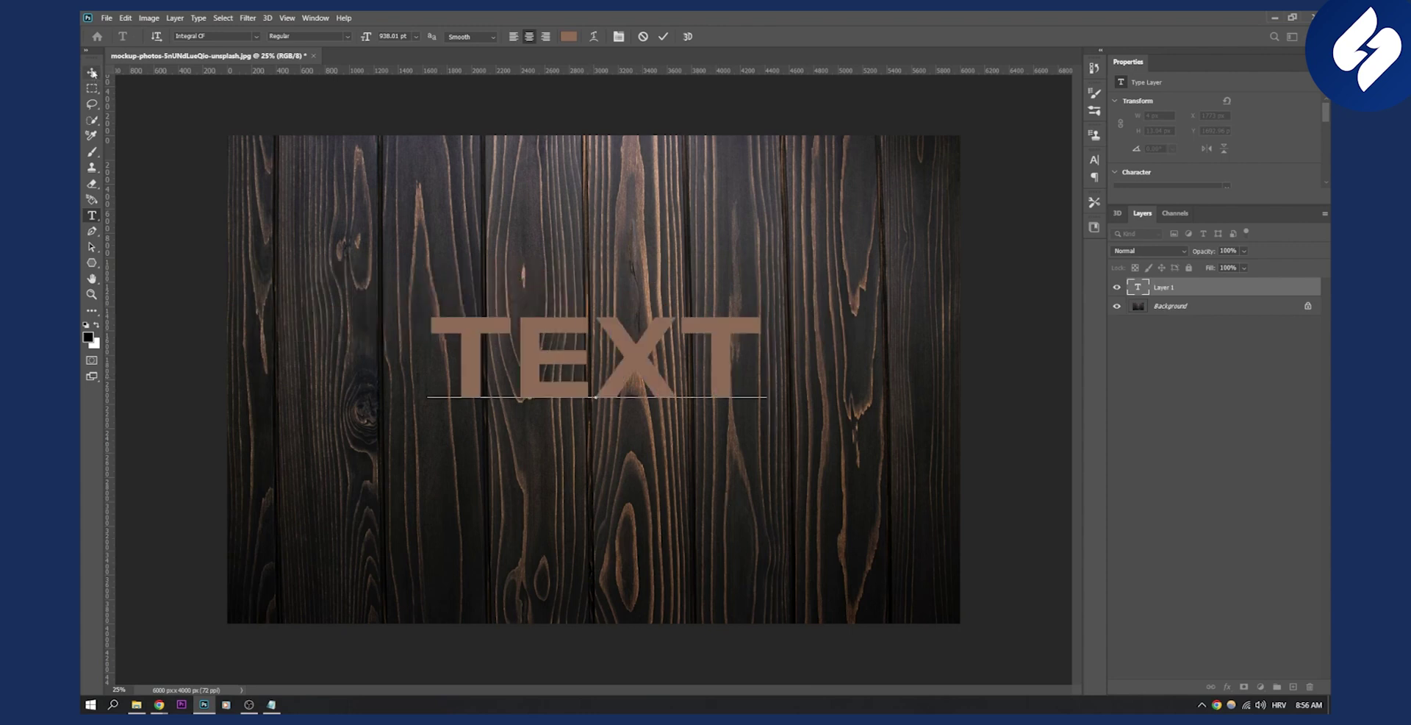
key(ctrl+Return)
key(v)
mouse_move(643, 387)
mouse_down()
mouse_move(668, 388)
mouse_move(634, 400)
mouse_up()
- Change the TEXT lettering colour to black (000000)
double_click(635, 401)
click(569, 36)
click(998, 256)
text(000000)
key(Return)
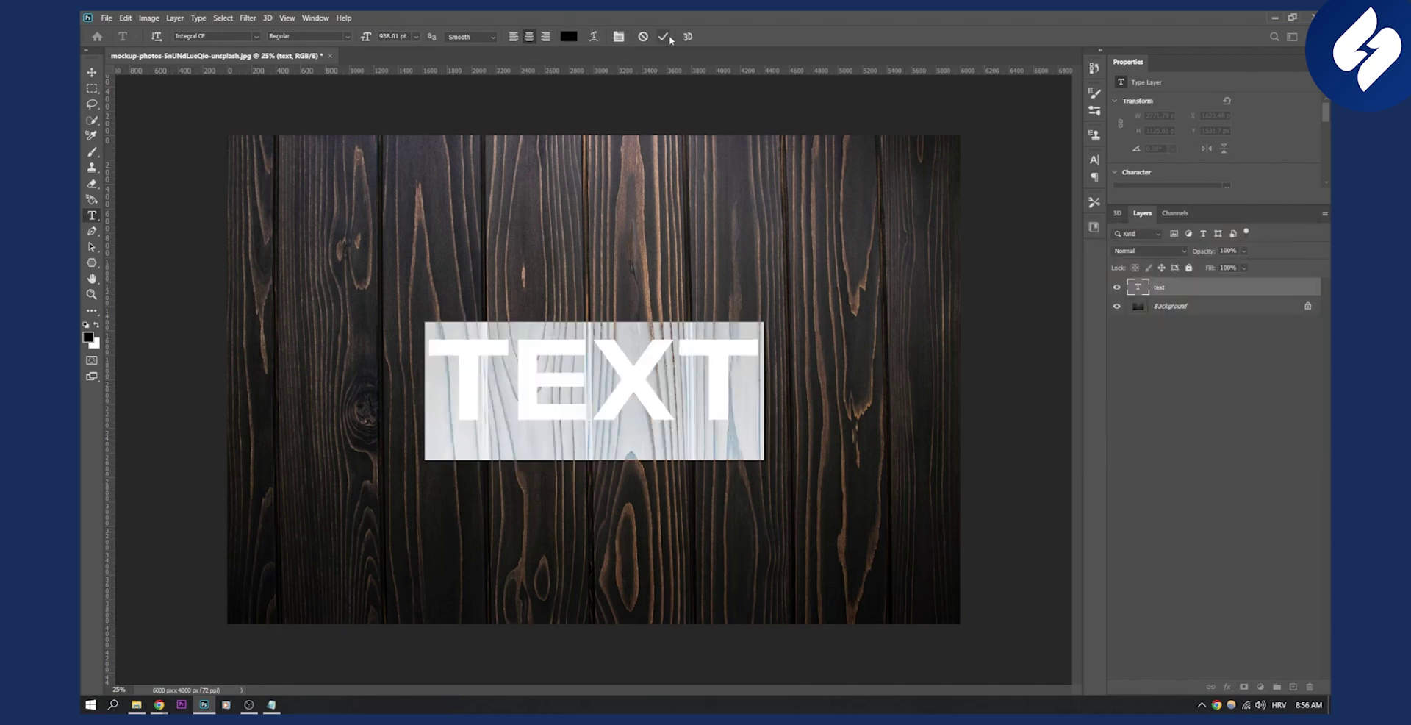
key(ctrl+Return)
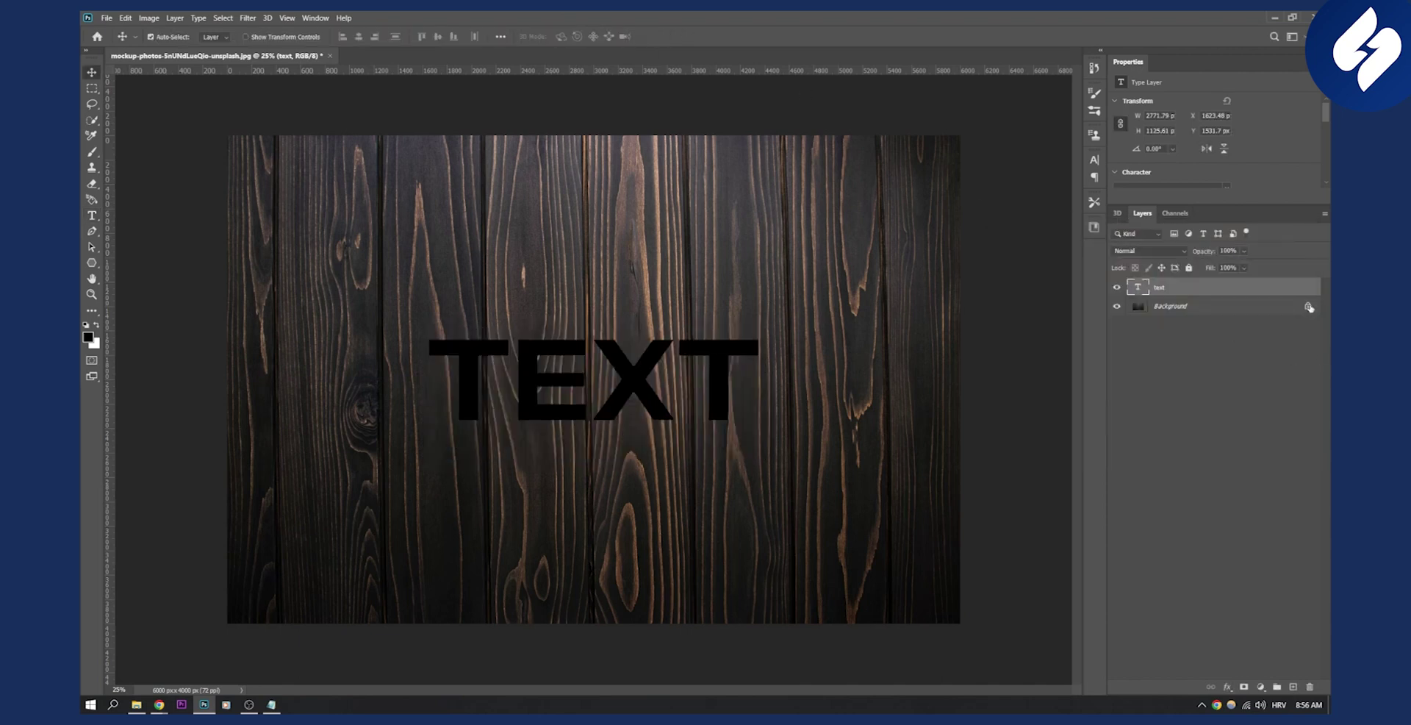
- Unlock the Background wood layer and duplicate it as Layer 0 copy
click(1308, 306)
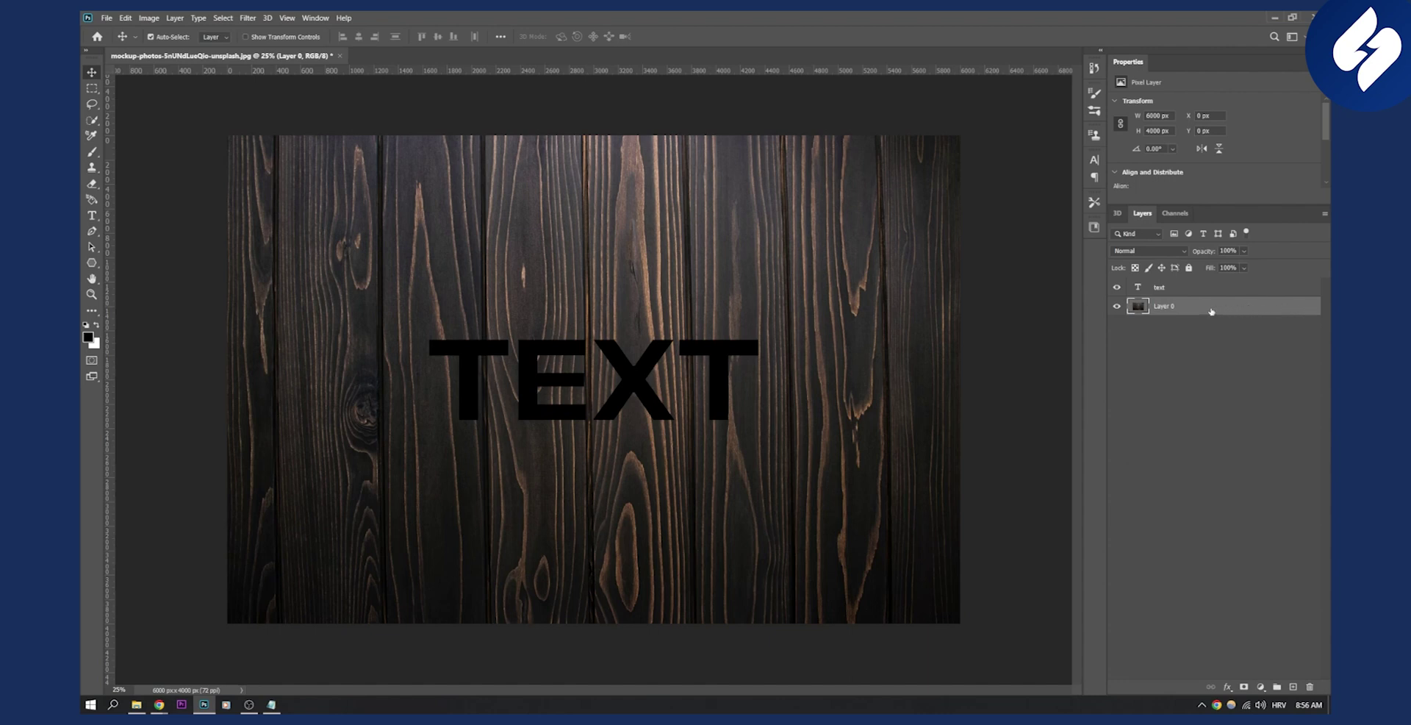
right_click(1211, 311)
click(814, 213)
click(806, 209)
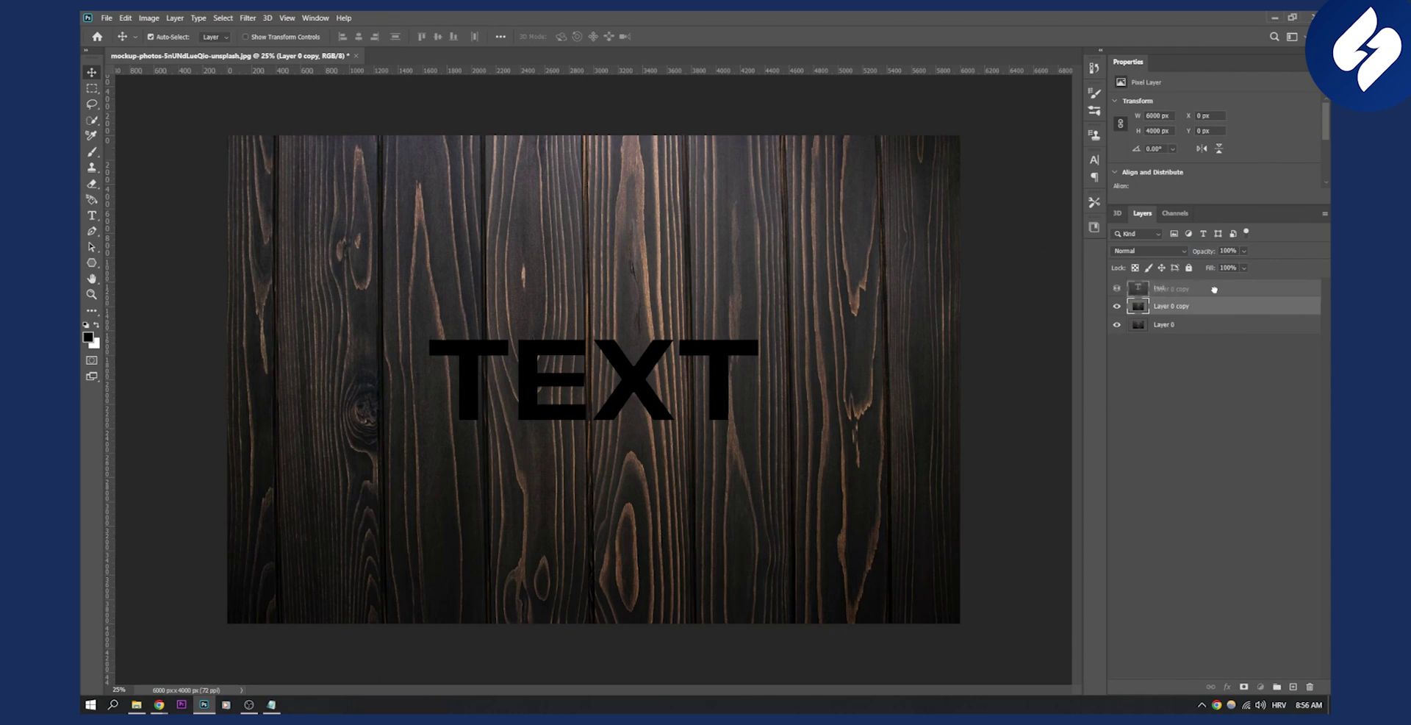
- Move Layer 0 copy above the text layer and clip it to TEXT
drag(1212, 306, 1208, 280)
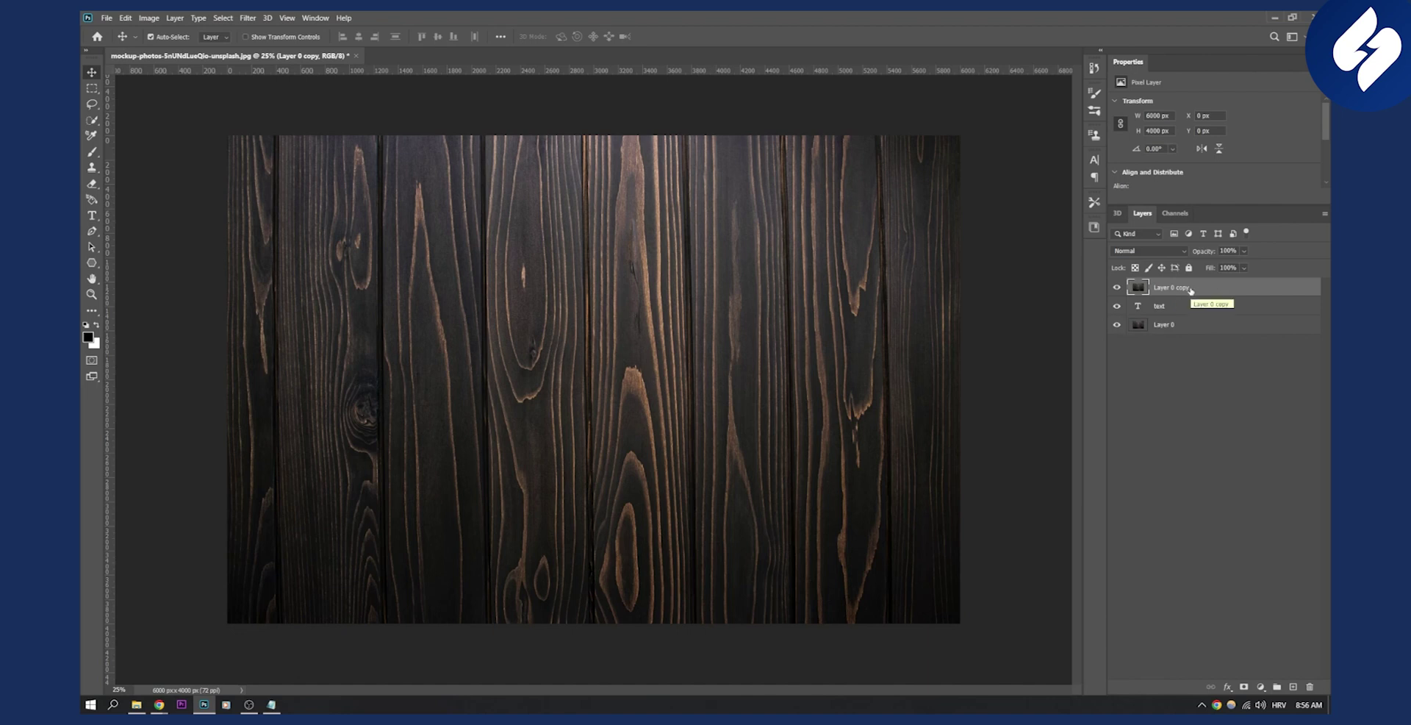
right_click(1191, 290)
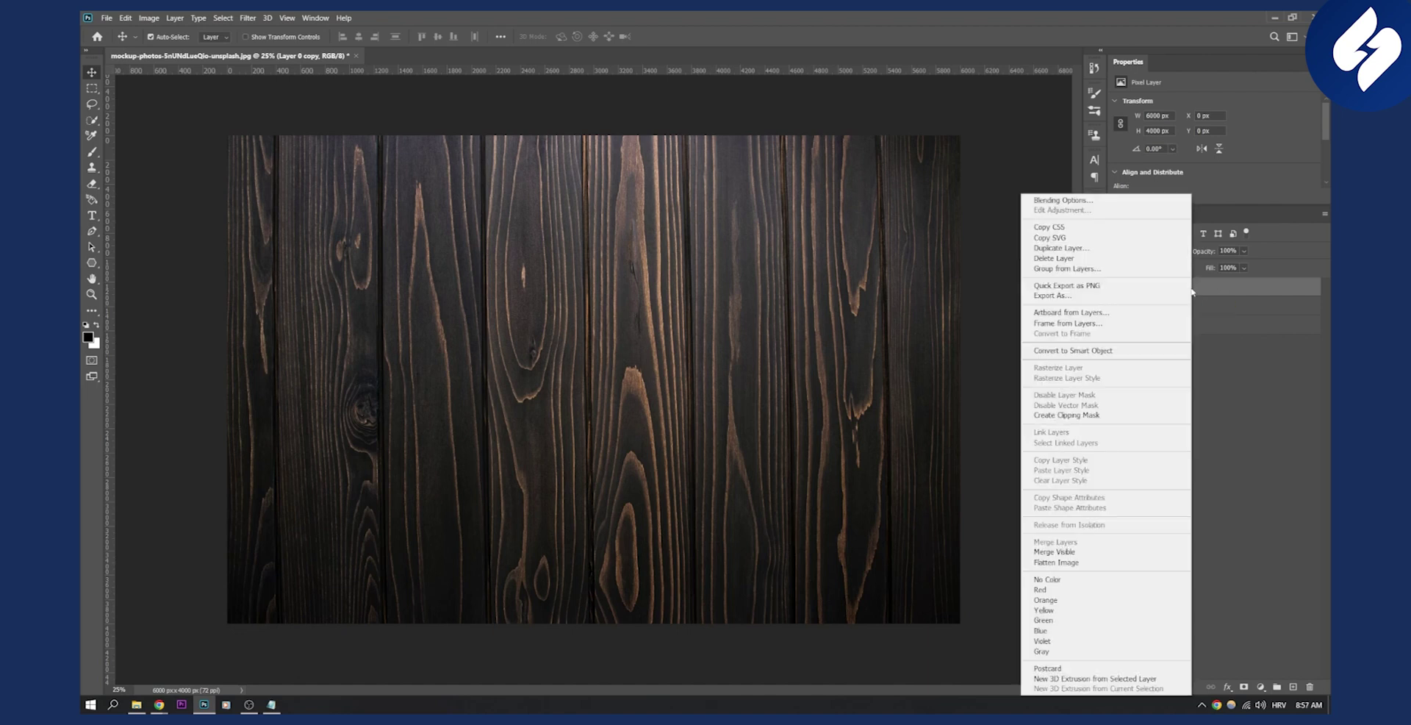
click(1097, 416)
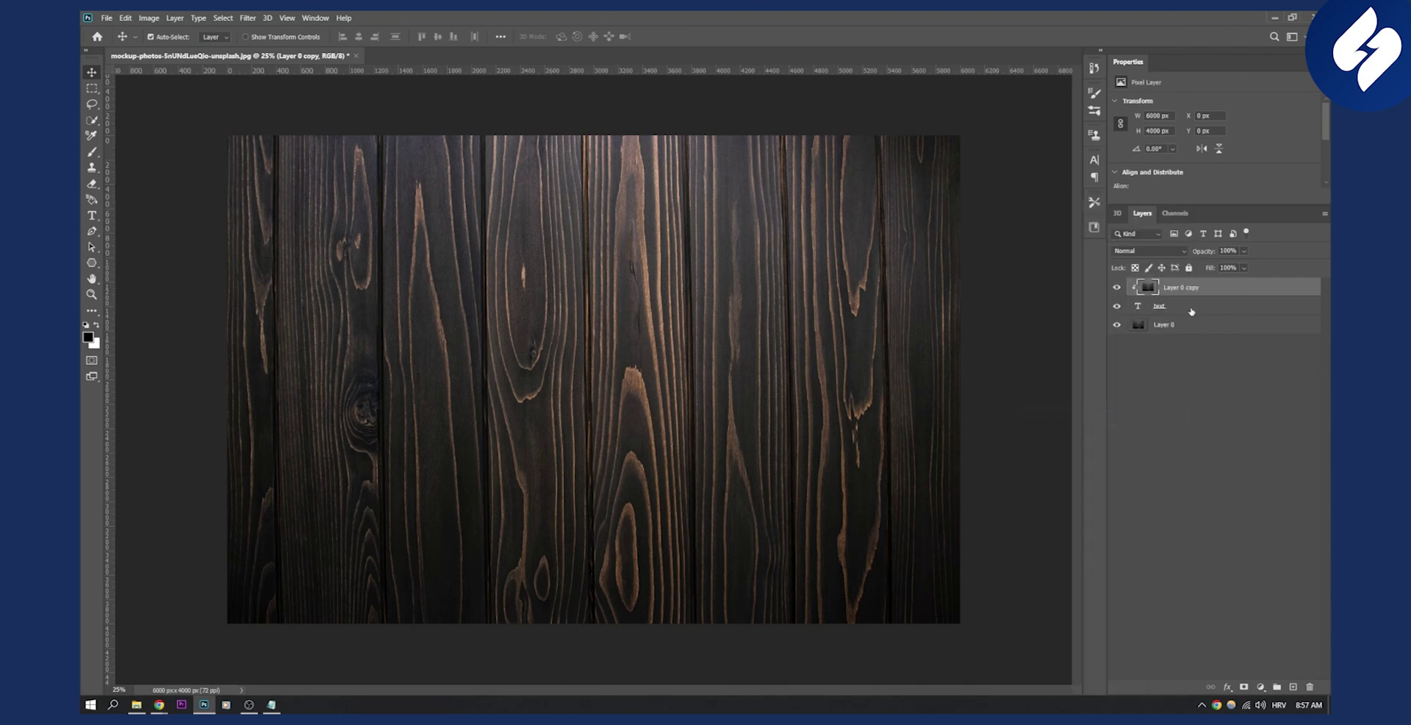
click(1191, 307)
- Open Blending Options for TEXT and enable Bevel & Emboss in Outer Bevel style
right_click(1187, 307)
click(1066, 159)
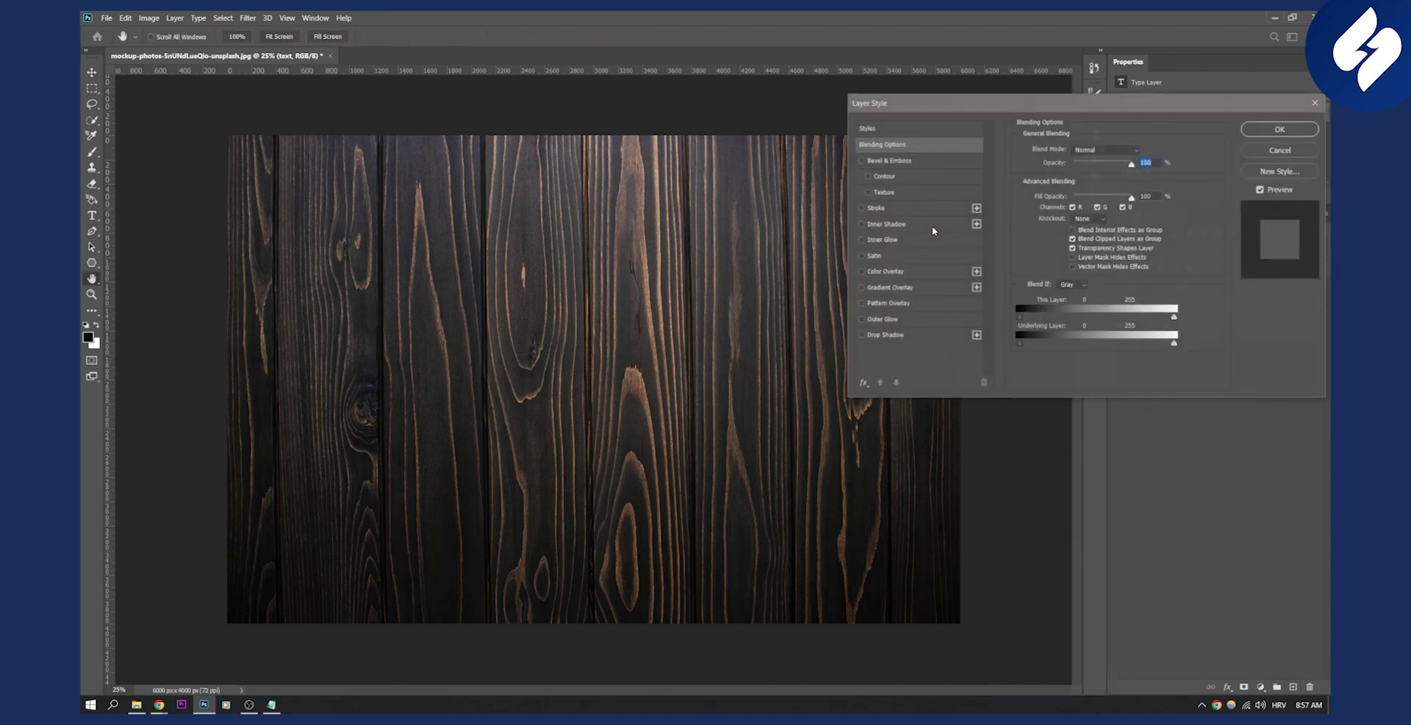
drag(985, 103, 954, 219)
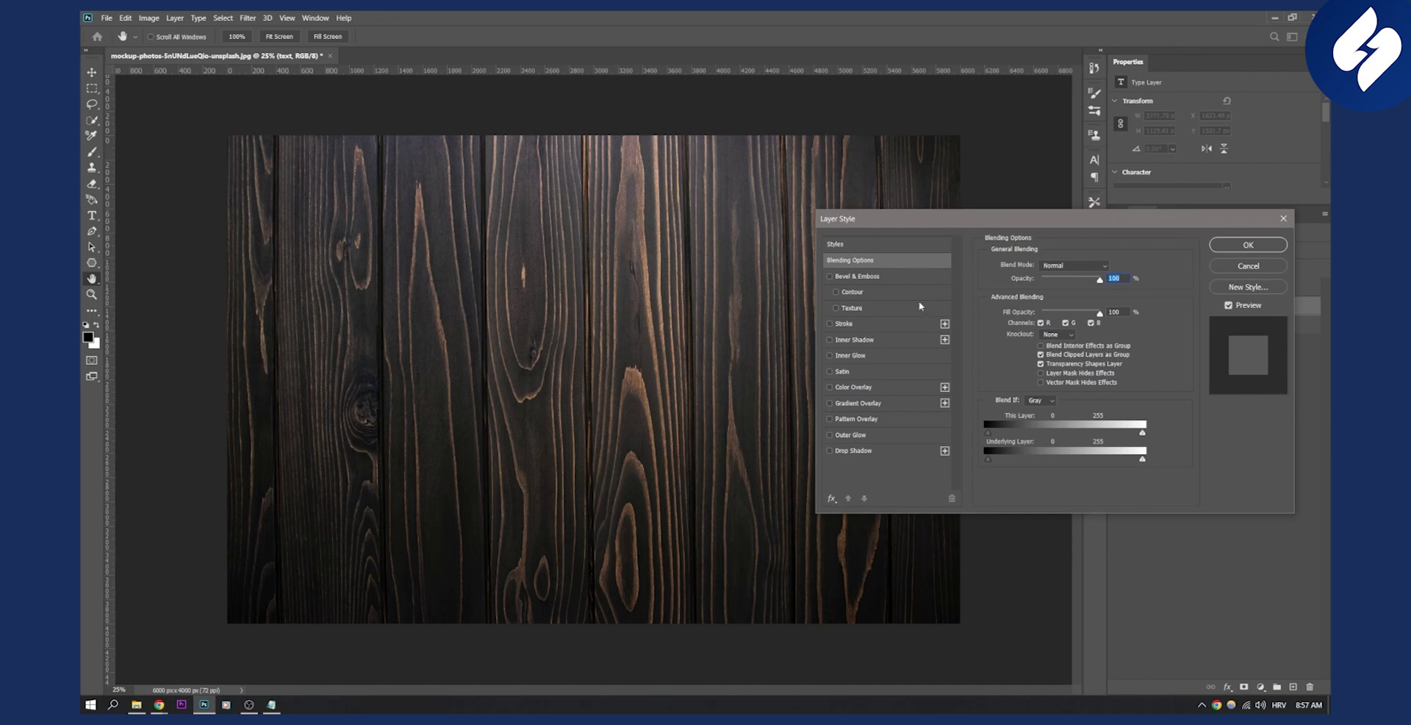
click(864, 278)
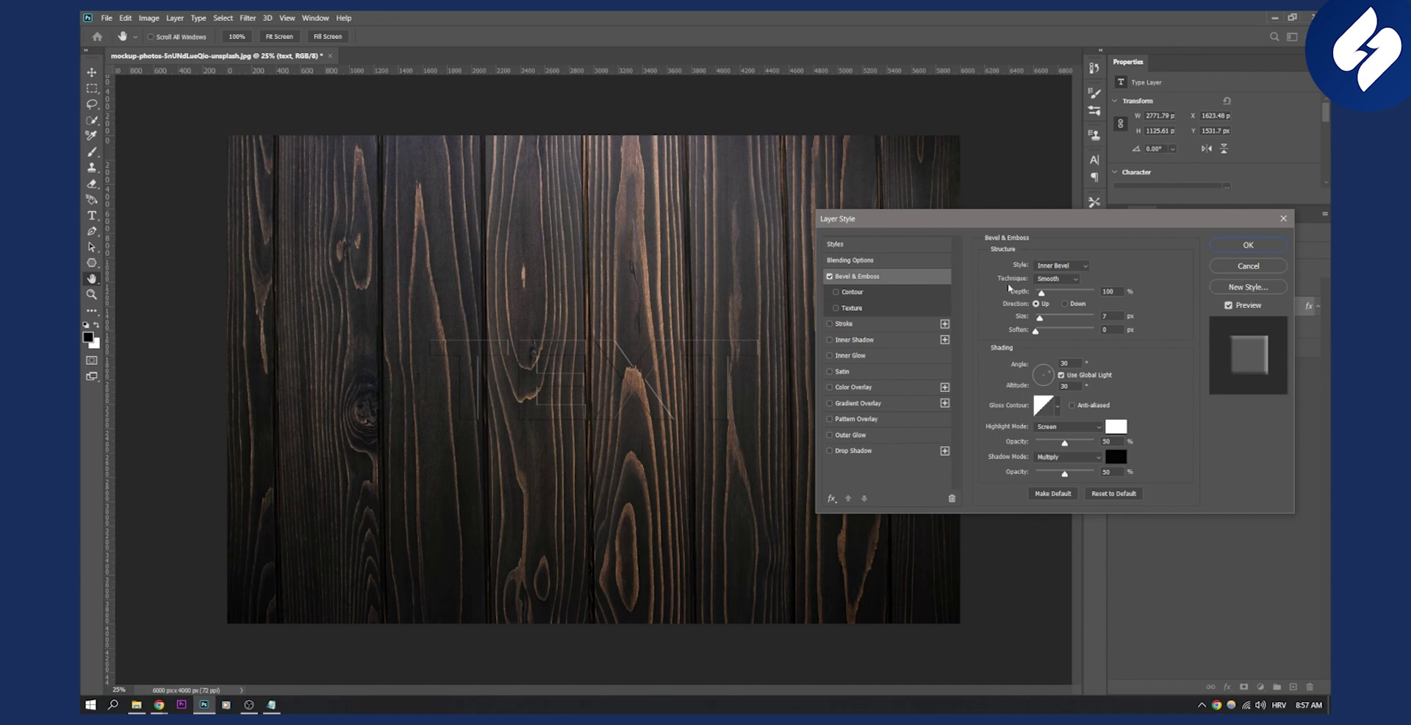
click(1064, 270)
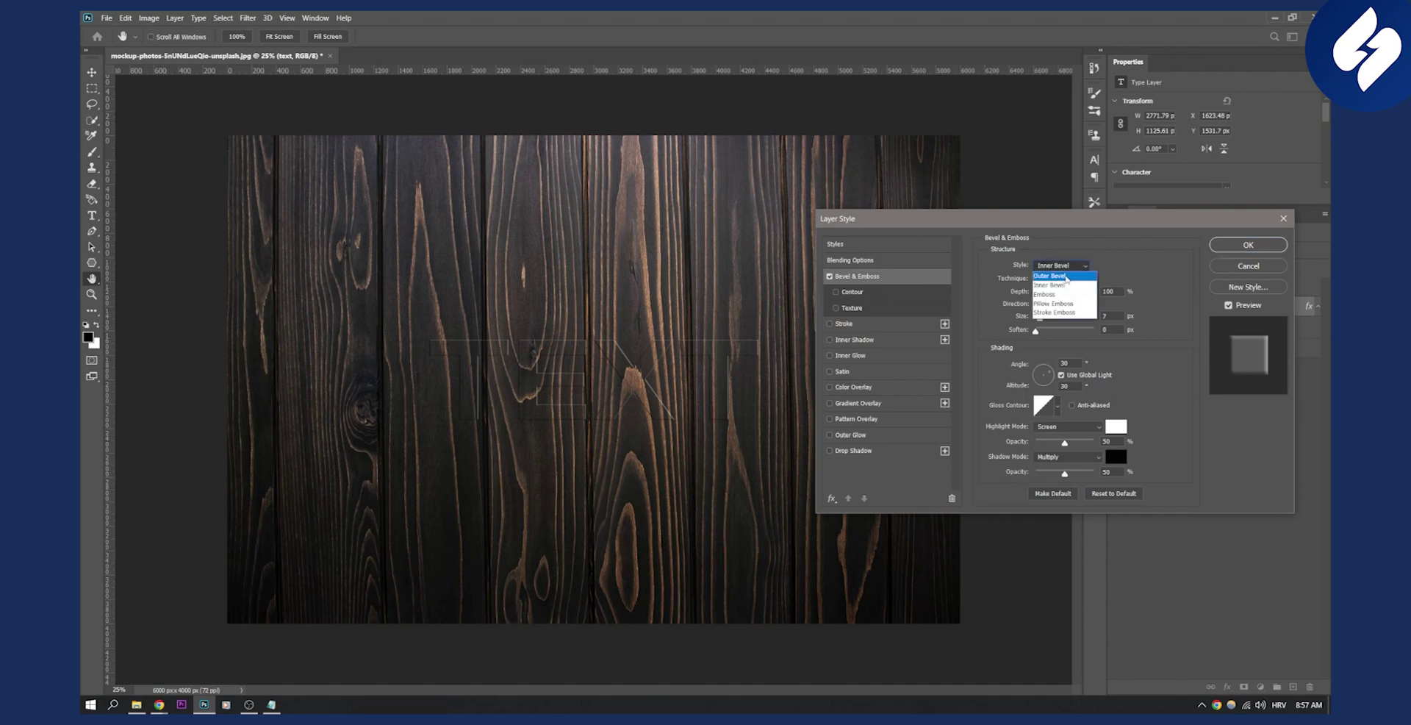
click(1070, 277)
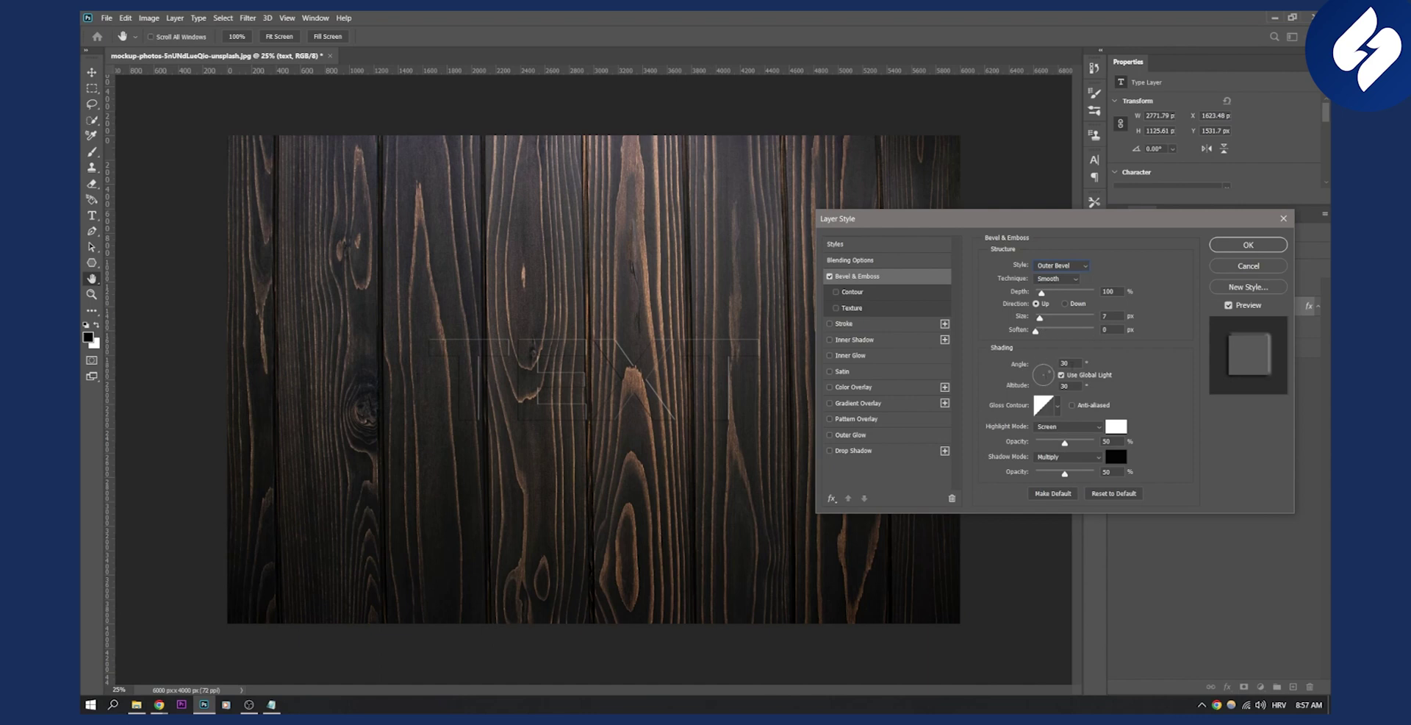
- Set the bevel shading to a 90° angle and 30° altitude, with Use Global Light off
click(1068, 363)
text(-120)
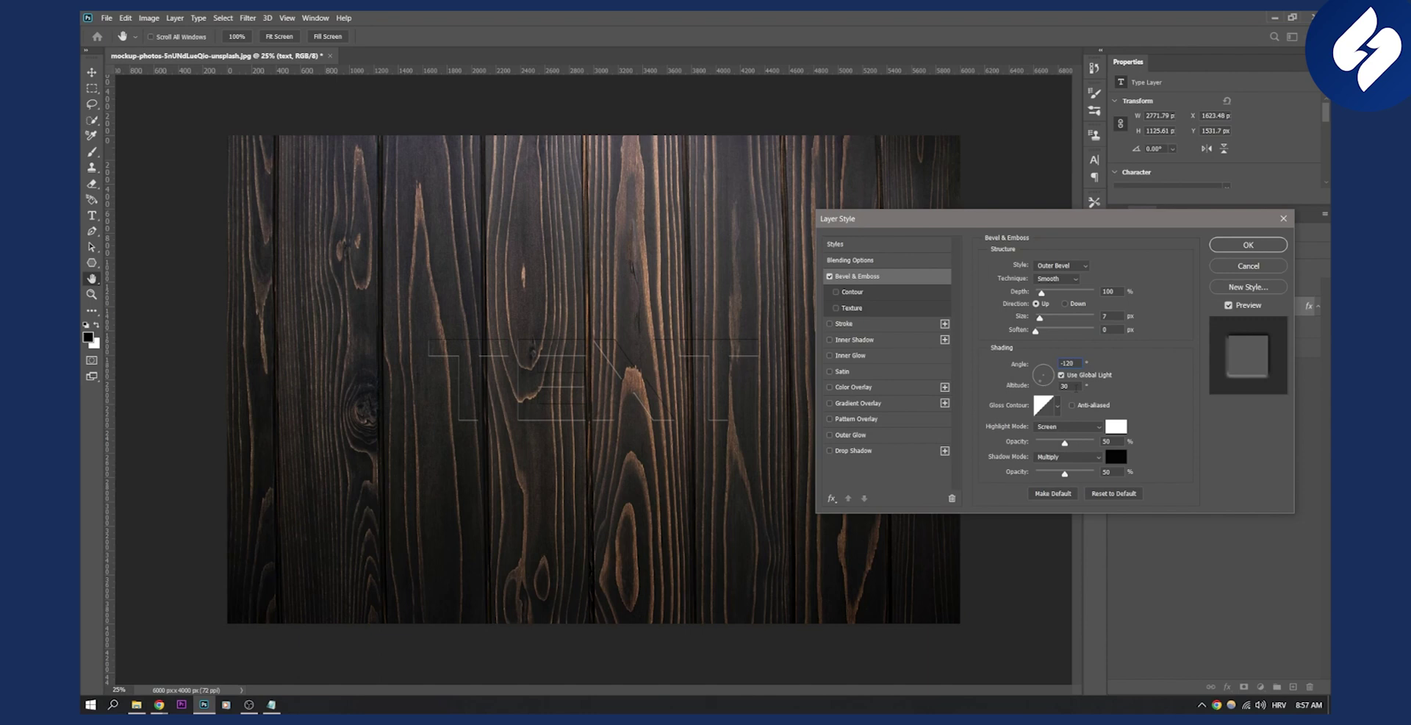
key(Tab)
text(3)
key(Tab)
click(720, 273)
text(32)
click(1062, 375)
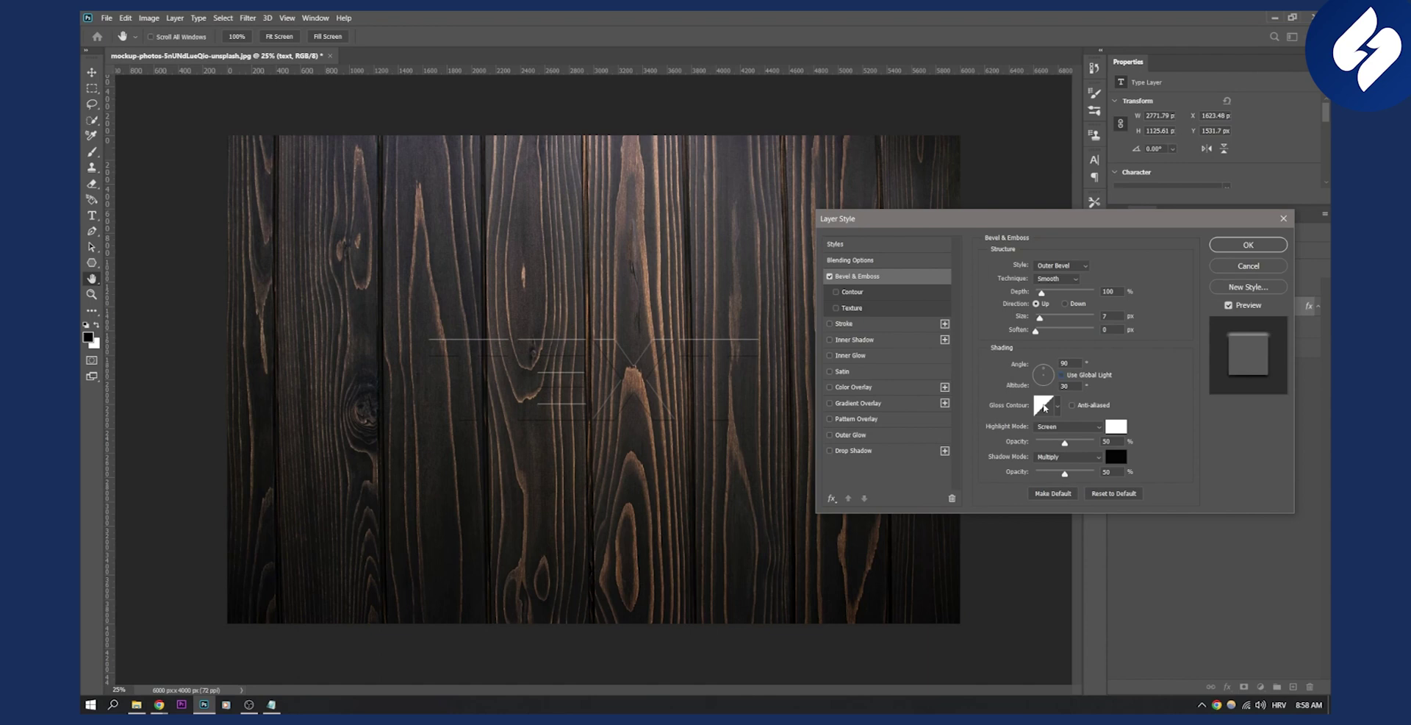
- Choose Rounded Steps as the bevel's Gloss Contour in the Contour Editor and confirm
click(1049, 408)
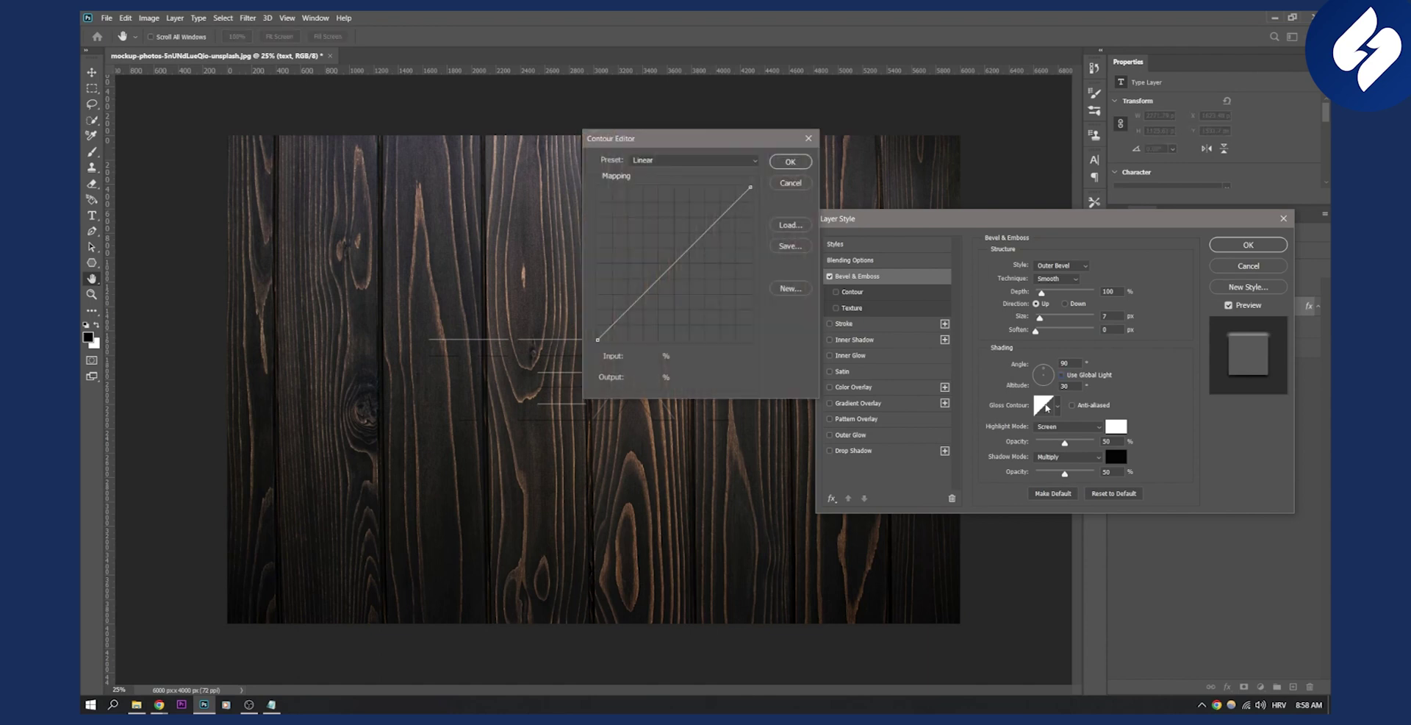
drag(690, 141, 808, 181)
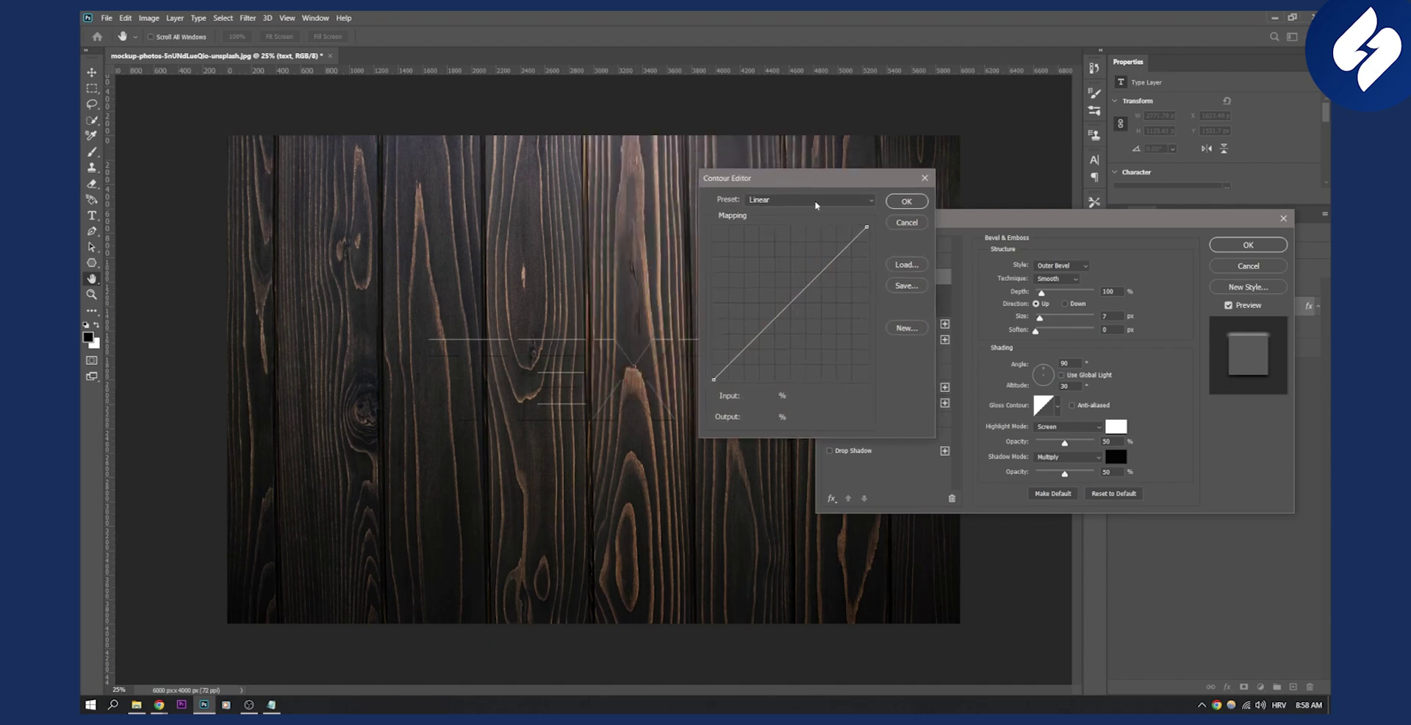
click(811, 201)
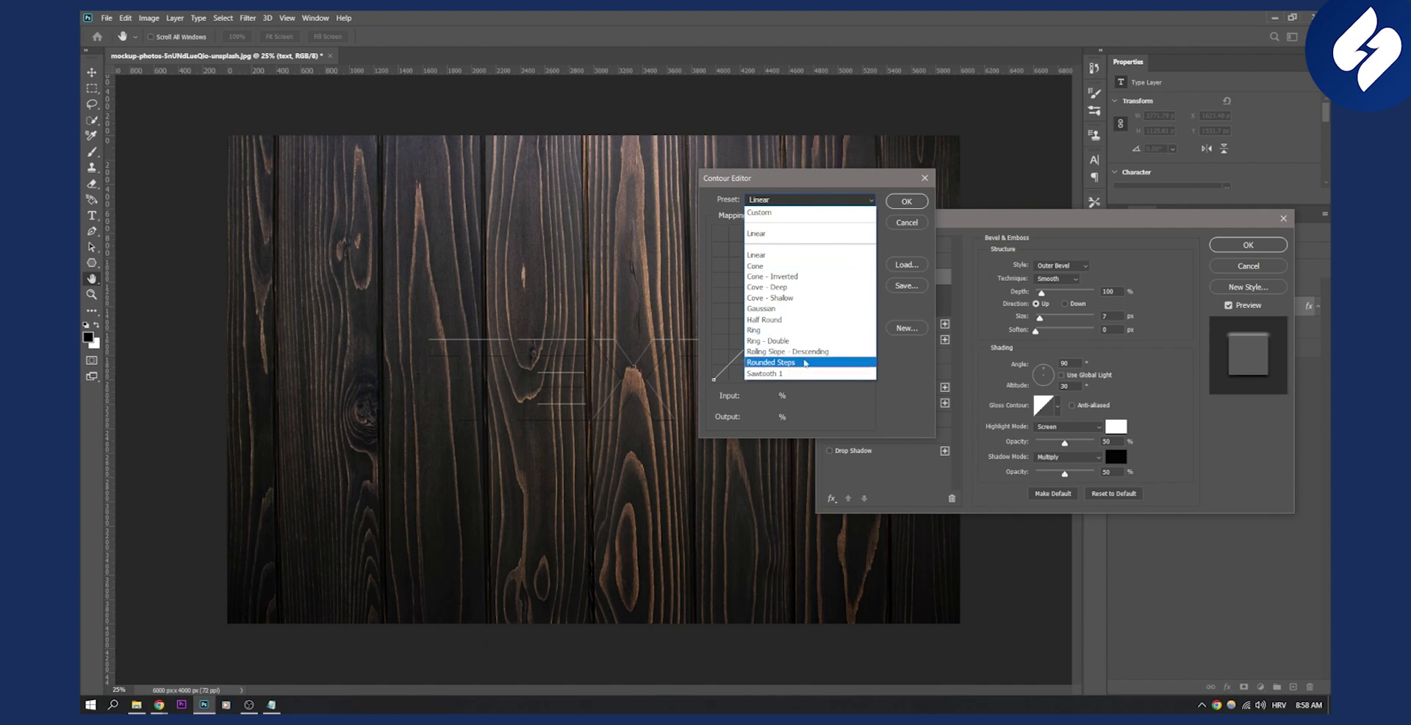
click(802, 363)
click(907, 200)
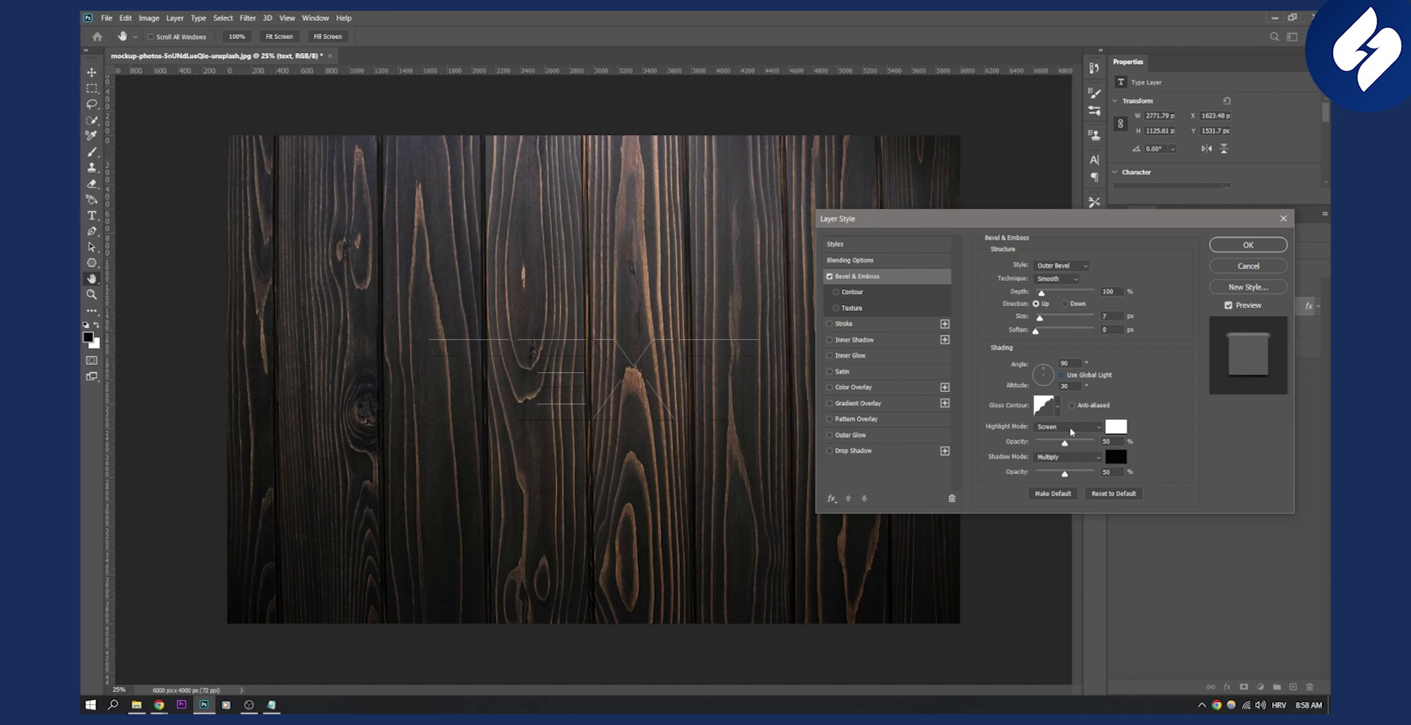
- Set bevel highlights to Vivid Light at 20% opacity and shadows to Pin Light at 35%
click(1071, 432)
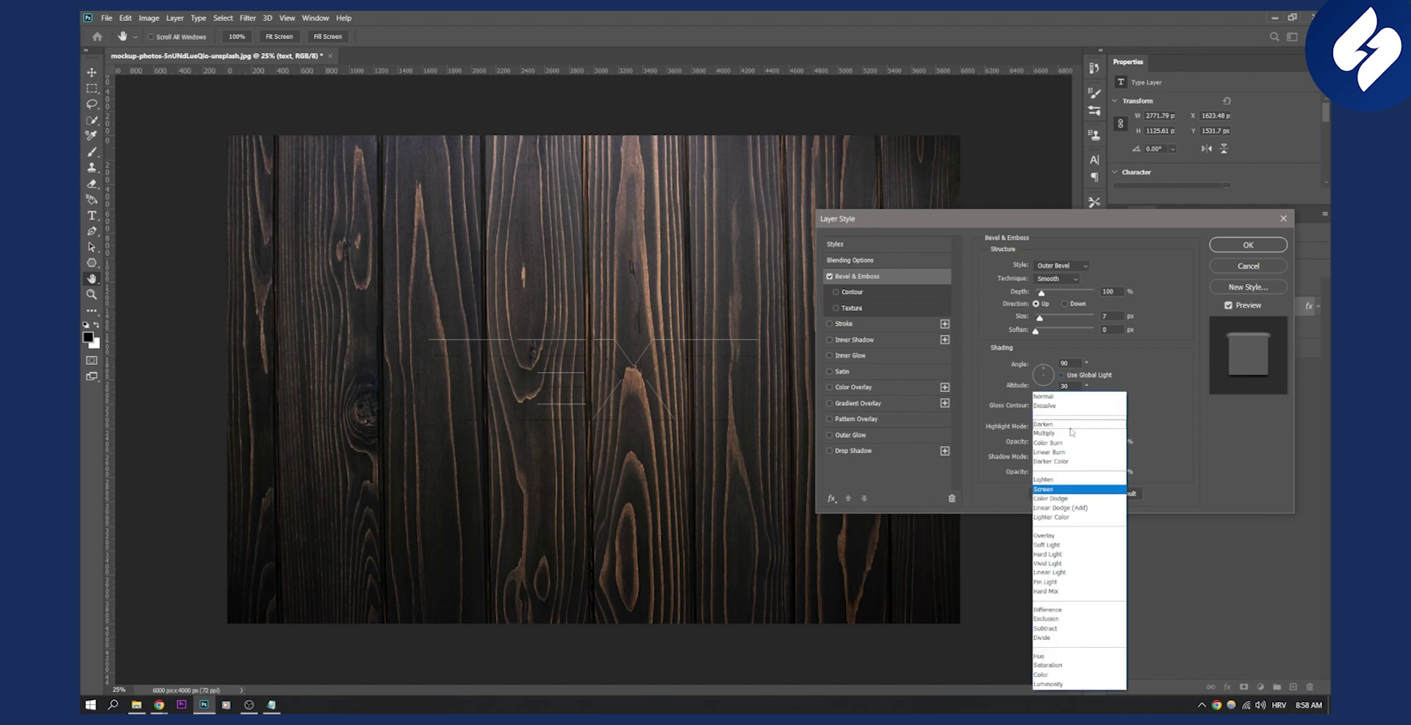
click(1062, 563)
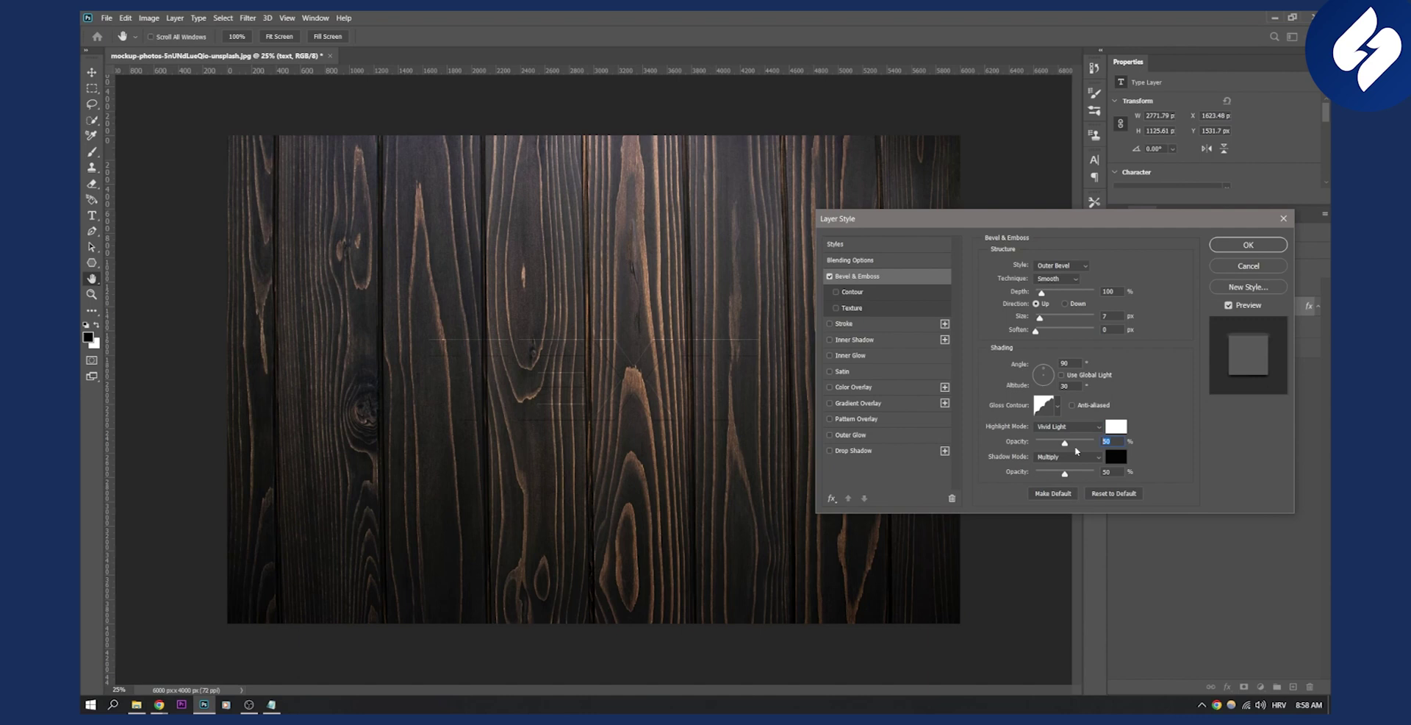
text(28)
click(1061, 457)
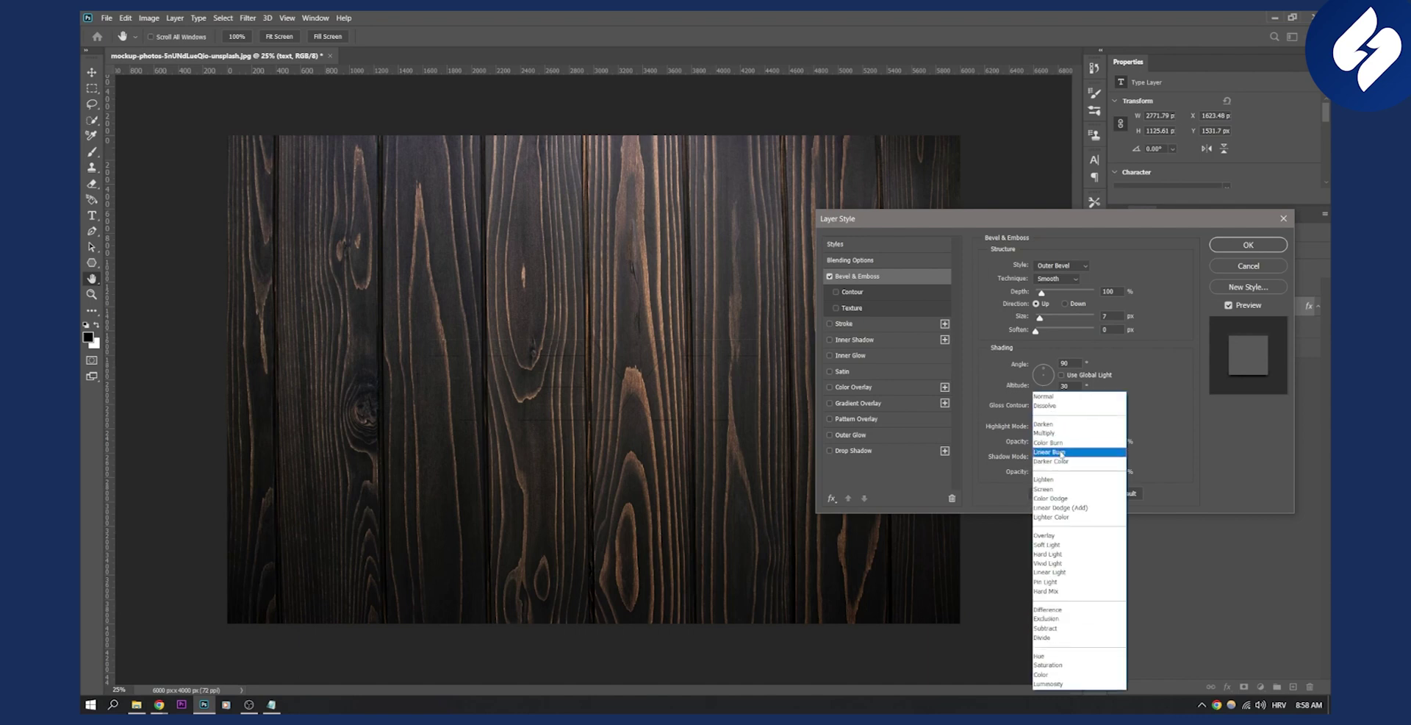
click(1057, 582)
click(1110, 472)
text(35)
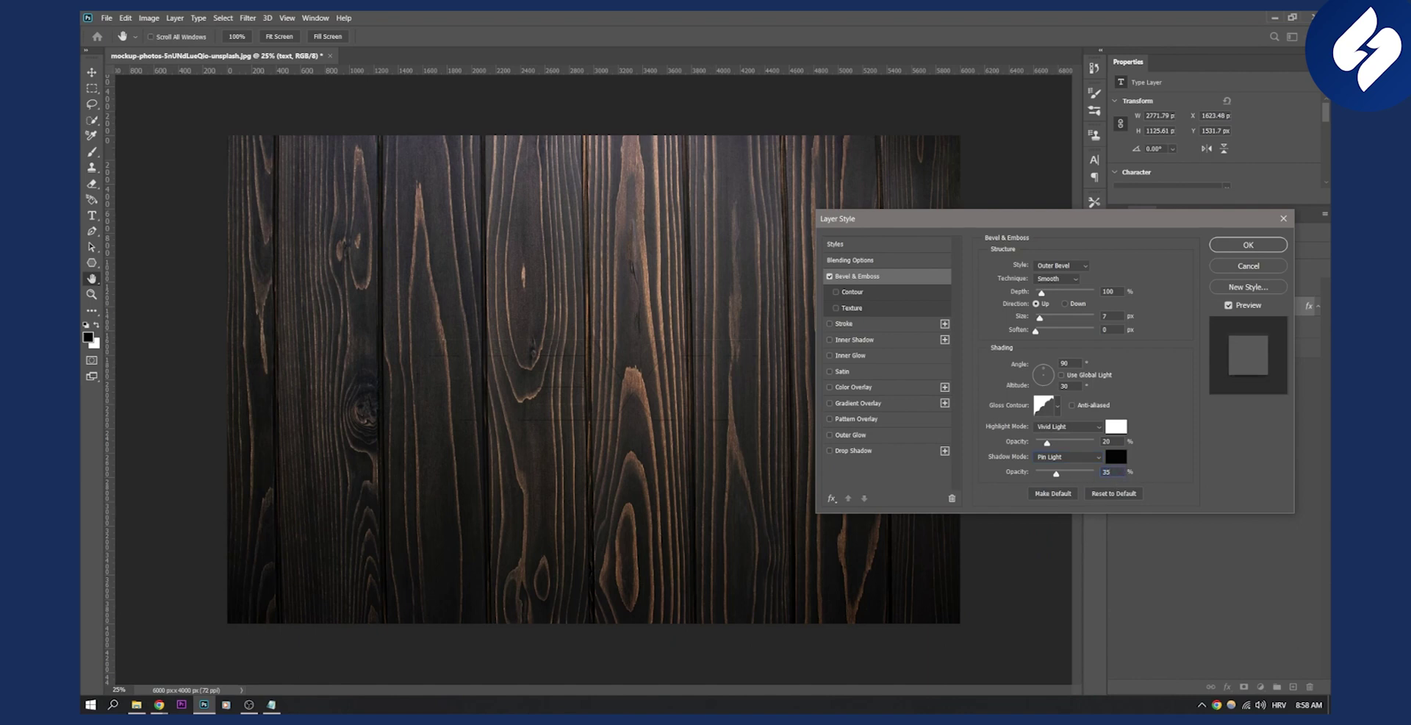
- Add a Linear Light Inner Shadow to TEXT at roughly 27% opacity
click(909, 342)
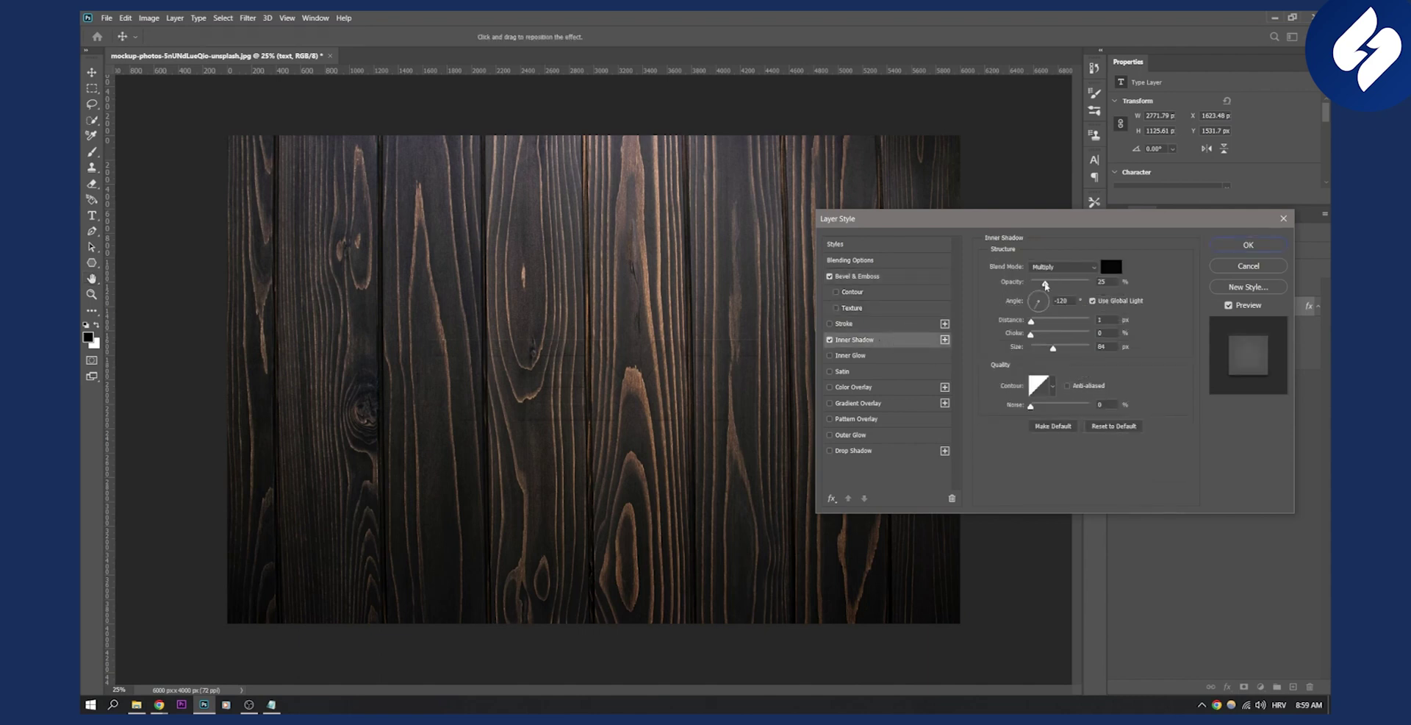
mouse_move(1045, 283)
mouse_down()
mouse_move(1075, 284)
mouse_move(1053, 283)
mouse_up()
click(1076, 271)
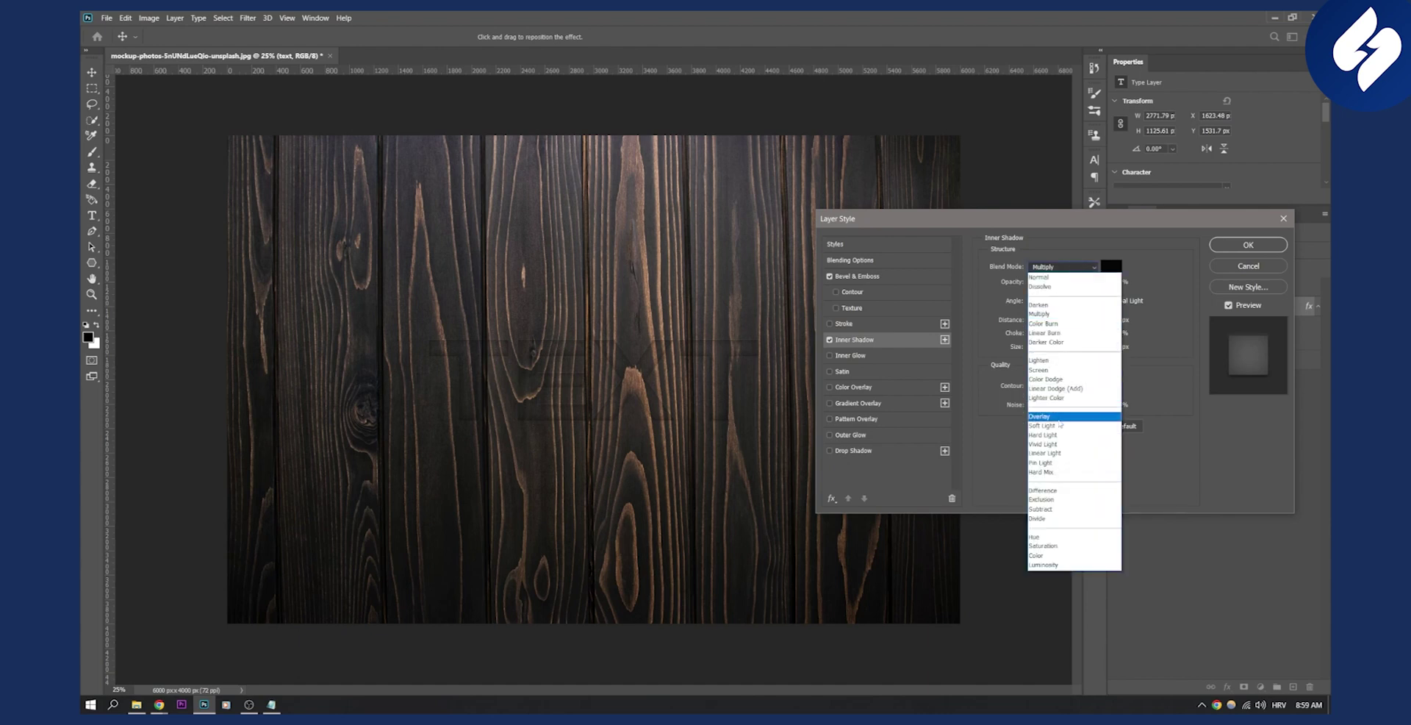
click(1058, 453)
drag(1054, 283, 1045, 348)
drag(1042, 284, 1048, 285)
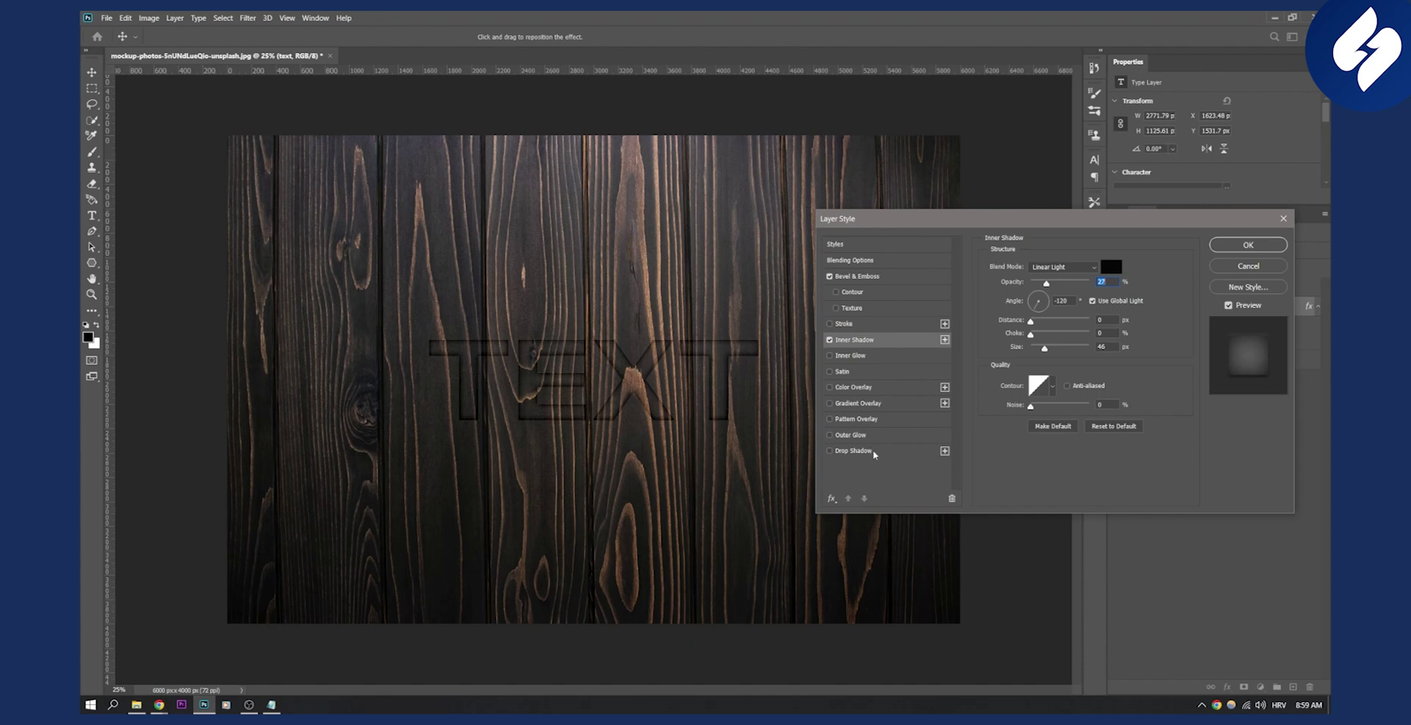
- Add a Multiply Drop Shadow at 43% opacity with an 8 px distance
click(873, 451)
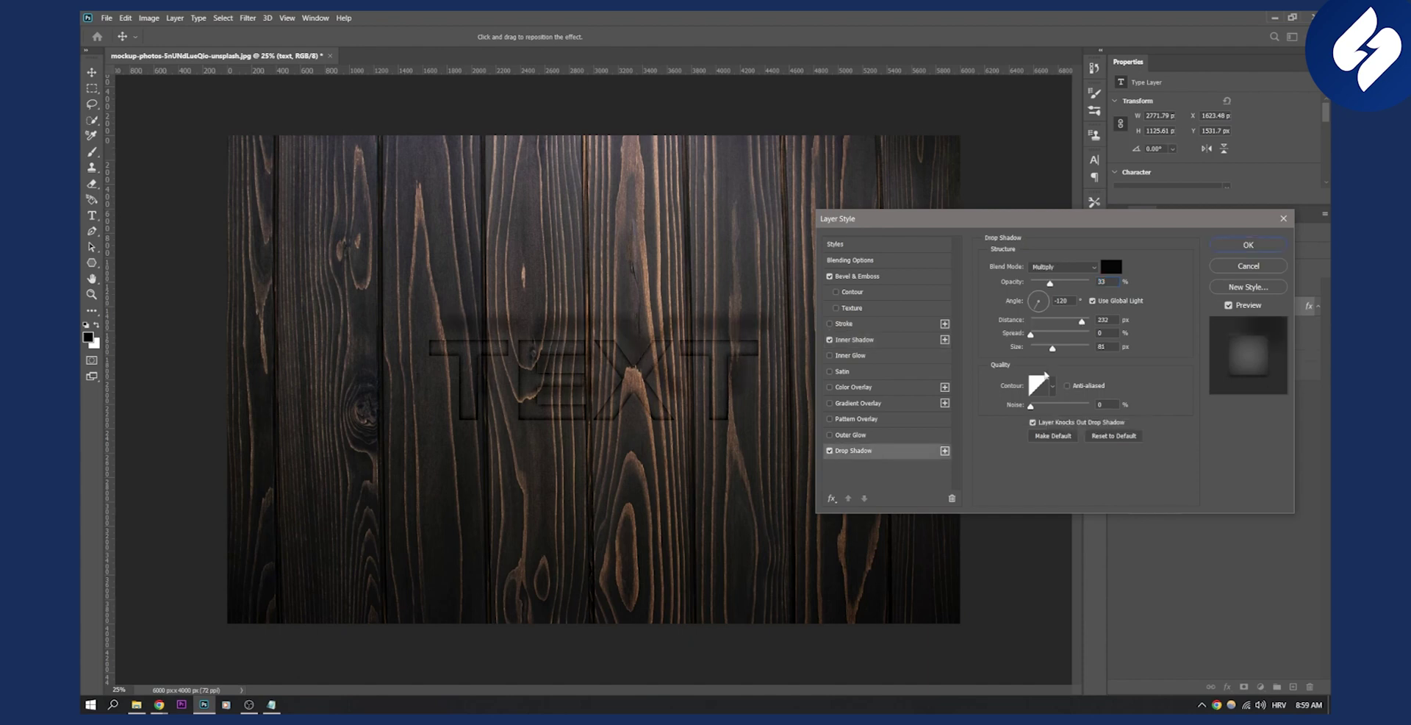
drag(1056, 286, 1031, 283)
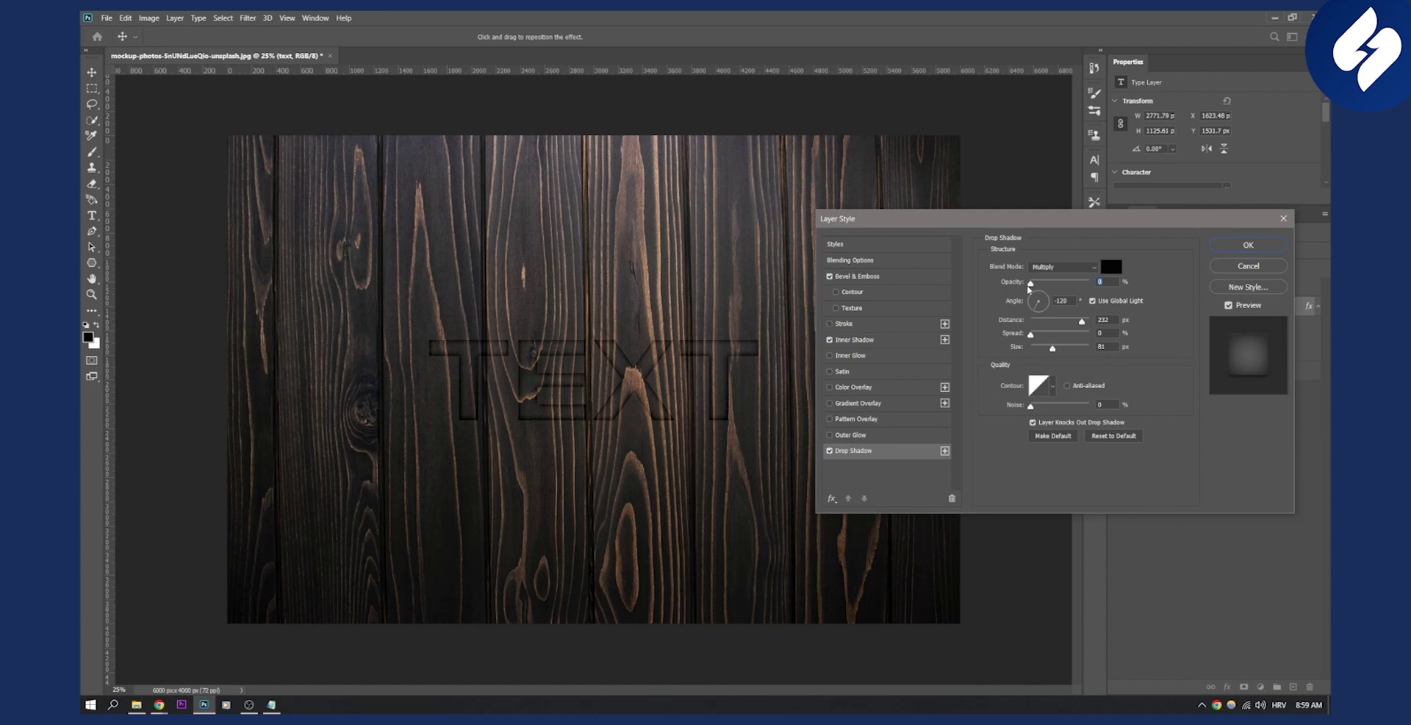
mouse_move(1052, 351)
mouse_down()
mouse_move(1030, 347)
mouse_move(1032, 321)
mouse_move(1065, 283)
mouse_move(1033, 349)
mouse_move(1052, 350)
mouse_up()
drag(1032, 321, 1036, 324)
- Confirm the Layer Style dialog to apply the bevel, inner shadow and drop shadow
click(1266, 249)
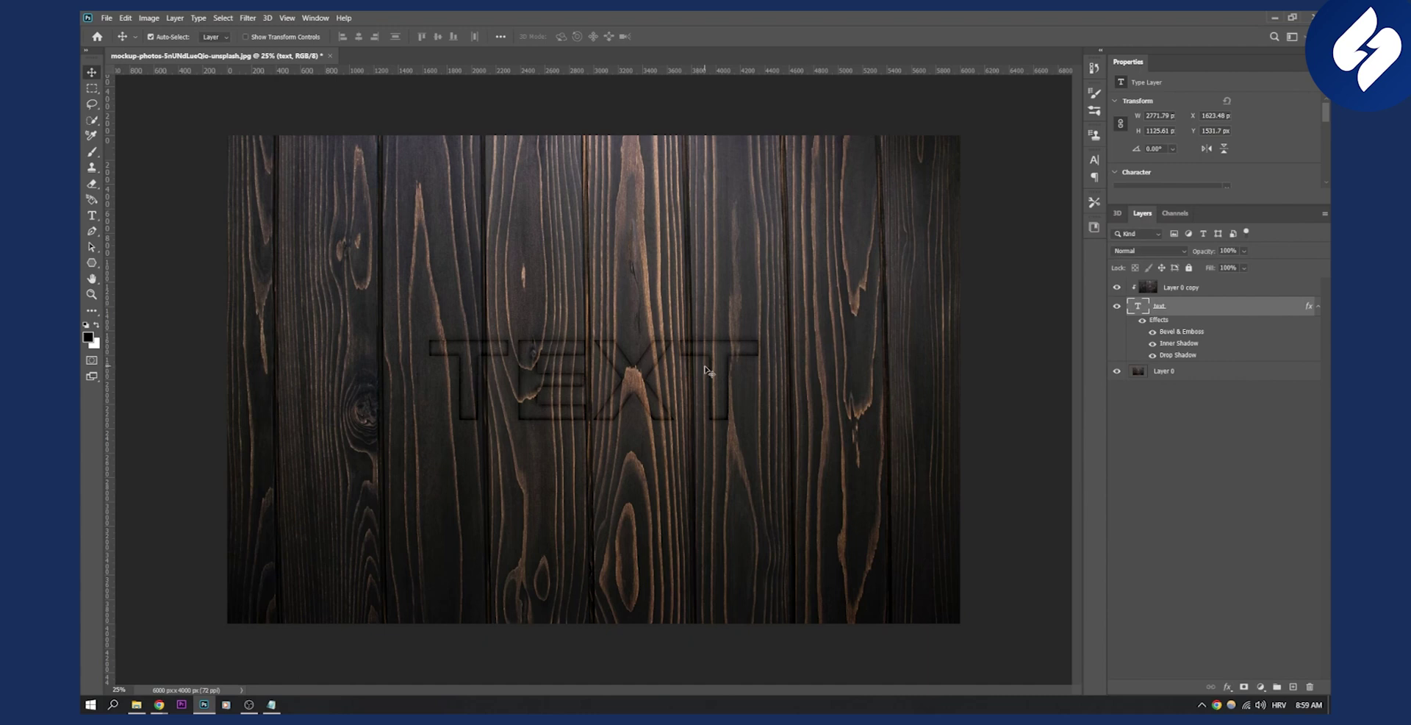